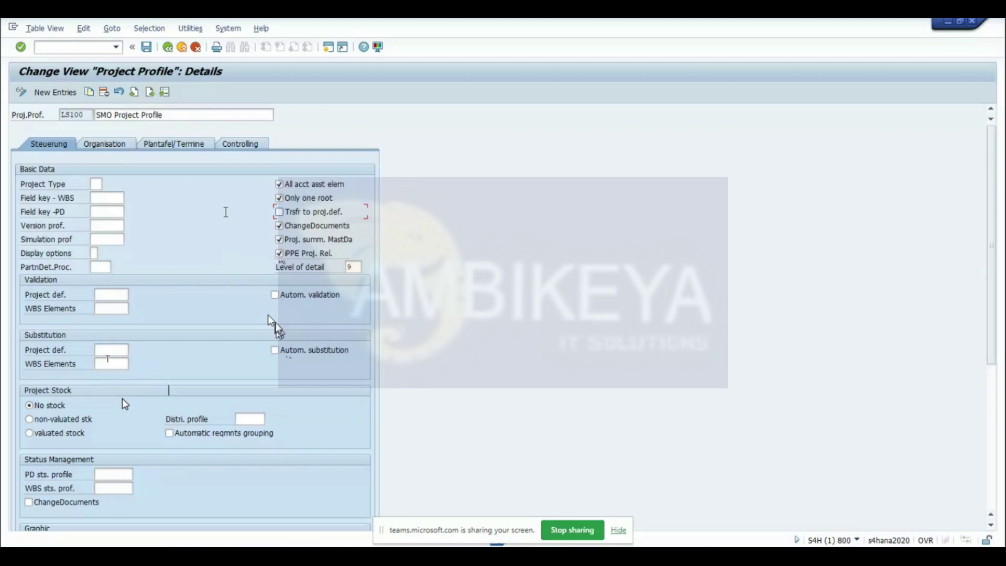
Set the project type of project profile LS100 to SA from the possible entries.
left_click(95, 184)
left_click(106, 186)
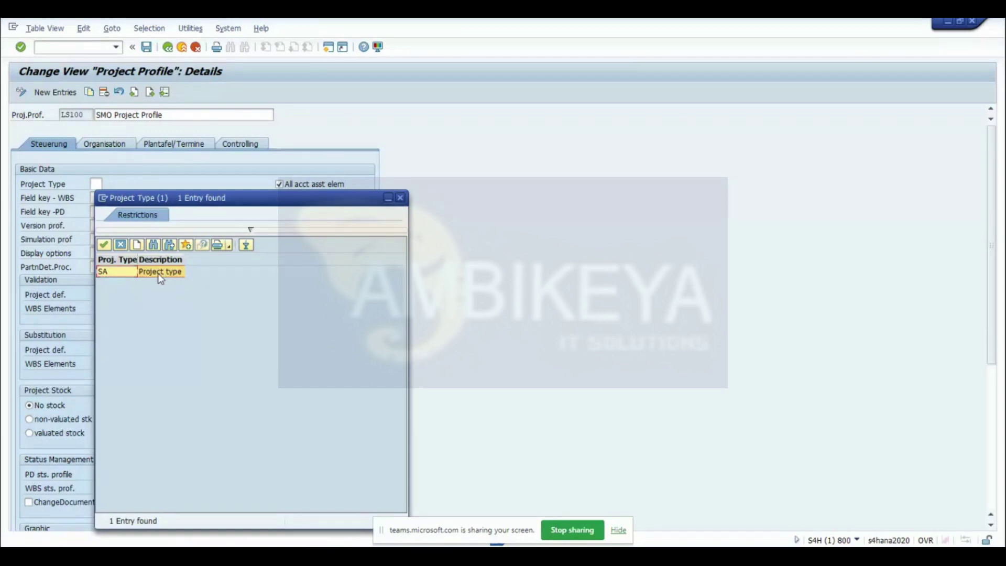
double_click(159, 273)
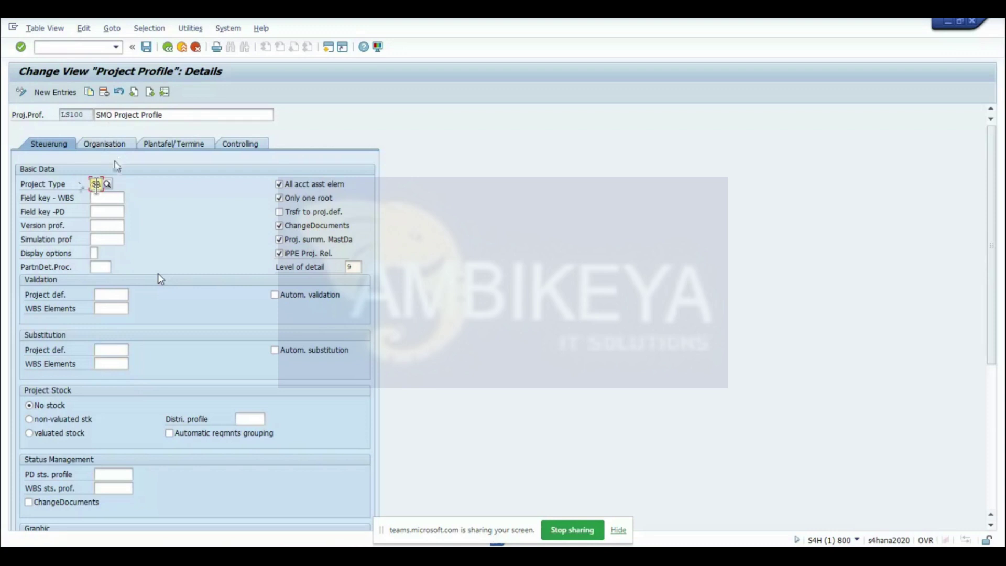
Set the controlling area to JN10 in the profile's organisation data.
left_click(108, 142)
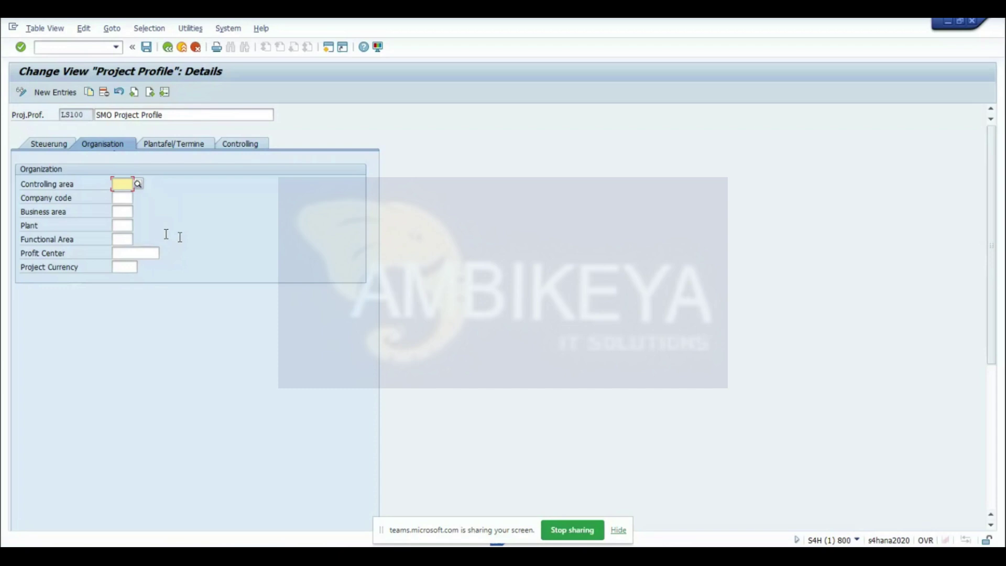
left_click(131, 214)
left_click(120, 186)
left_click(123, 199)
left_click(116, 180)
type("ls")
type("10")
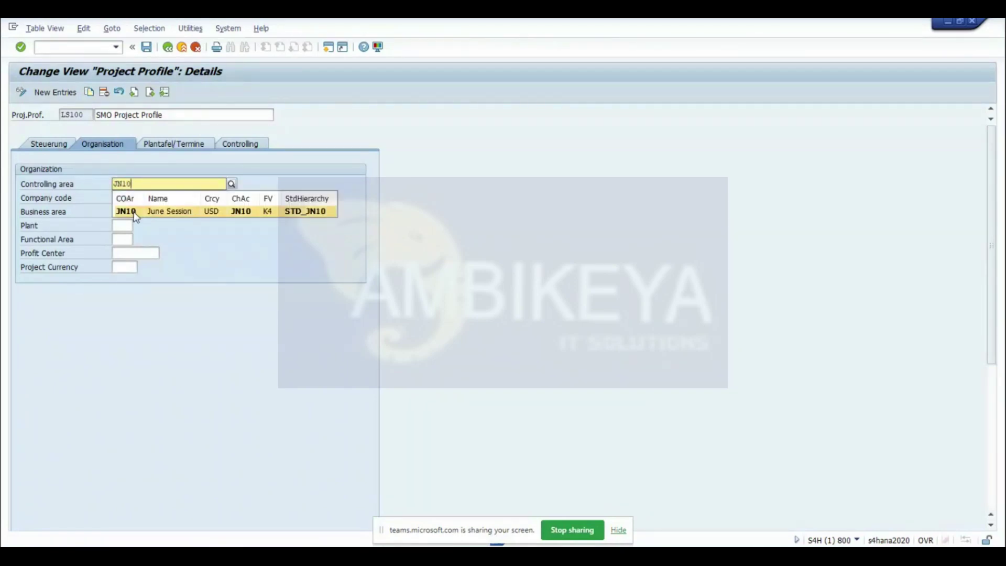
left_click(135, 215)
Set the company code to JN10 and confirm the organisation entries.
left_click(131, 197)
type("J")
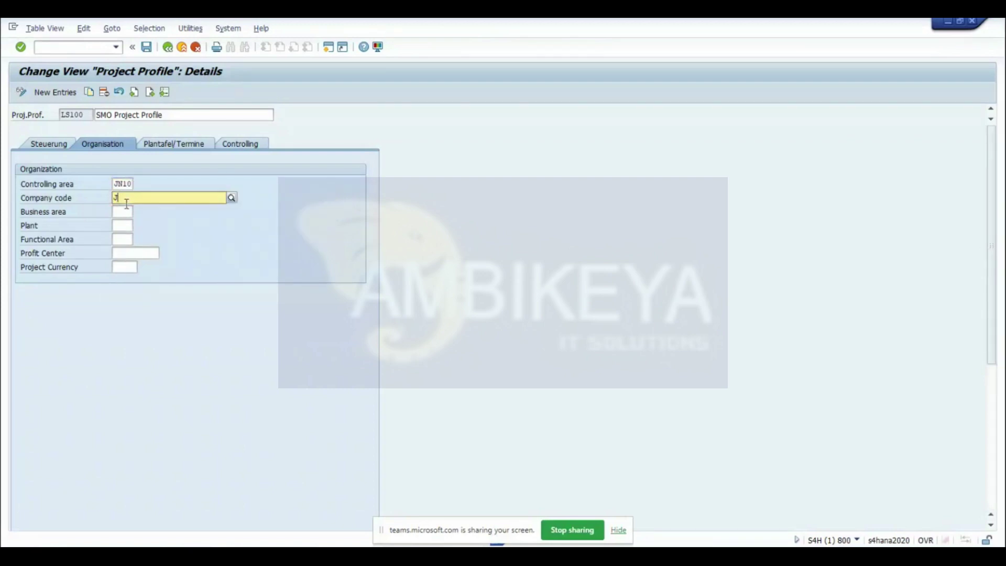
type("N10")
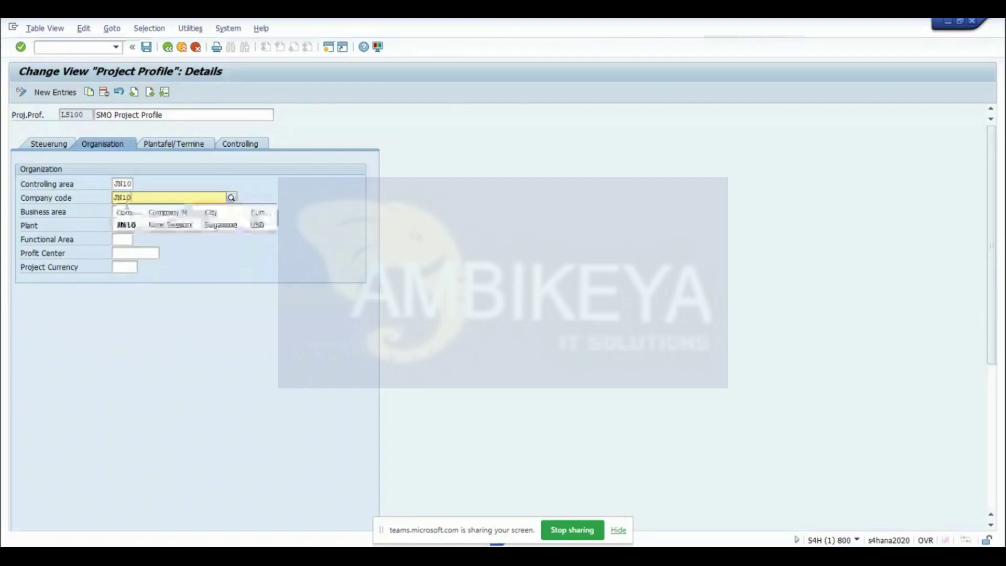
left_click(147, 224)
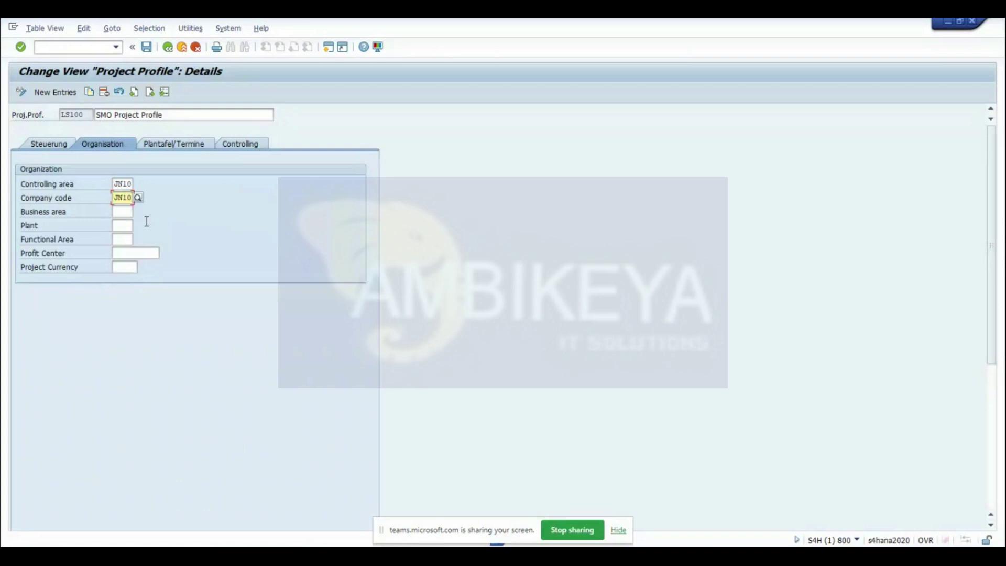
key("Return")
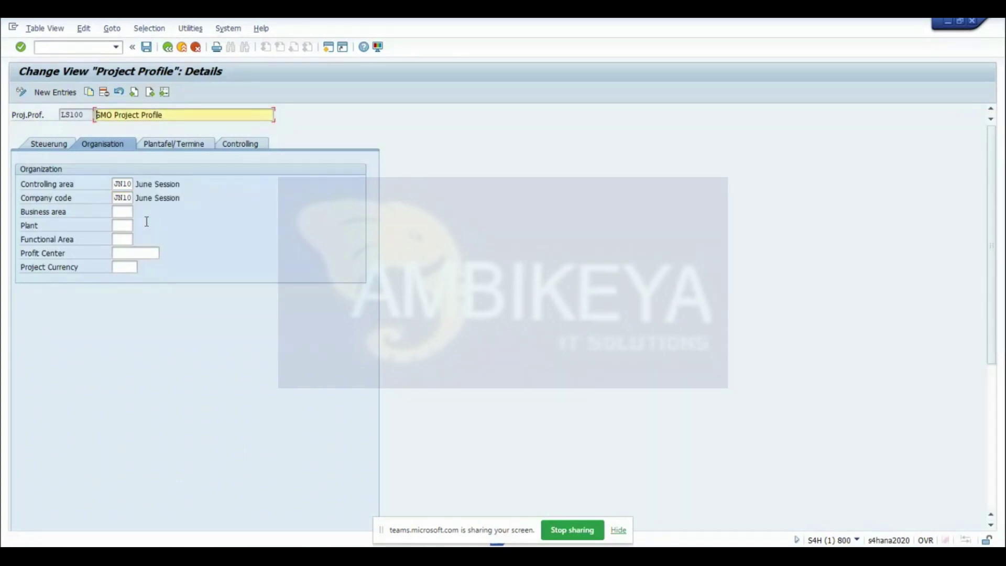
Choose Business Area 0005 as the profile's business area and confirm it.
left_click(125, 213)
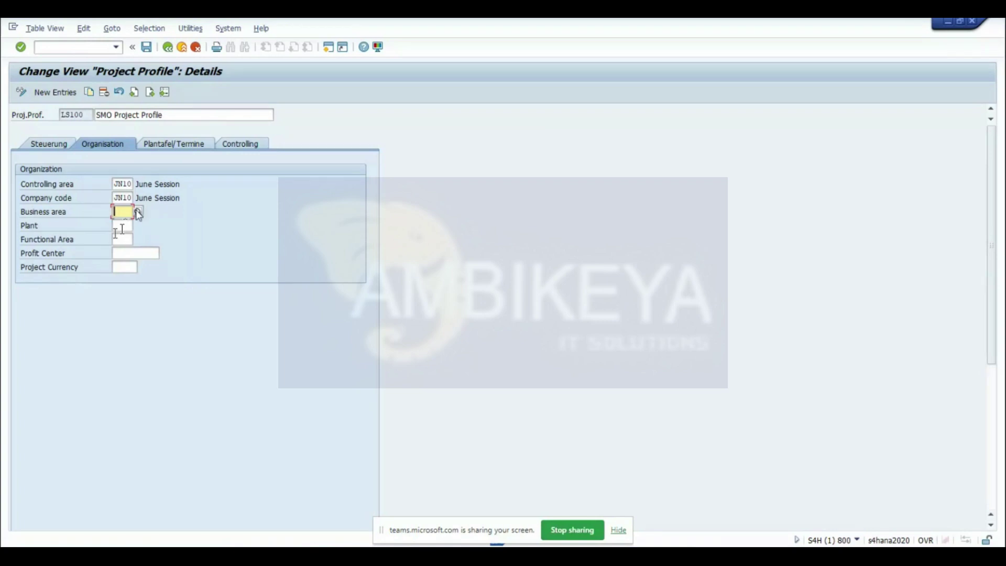
left_click(138, 212)
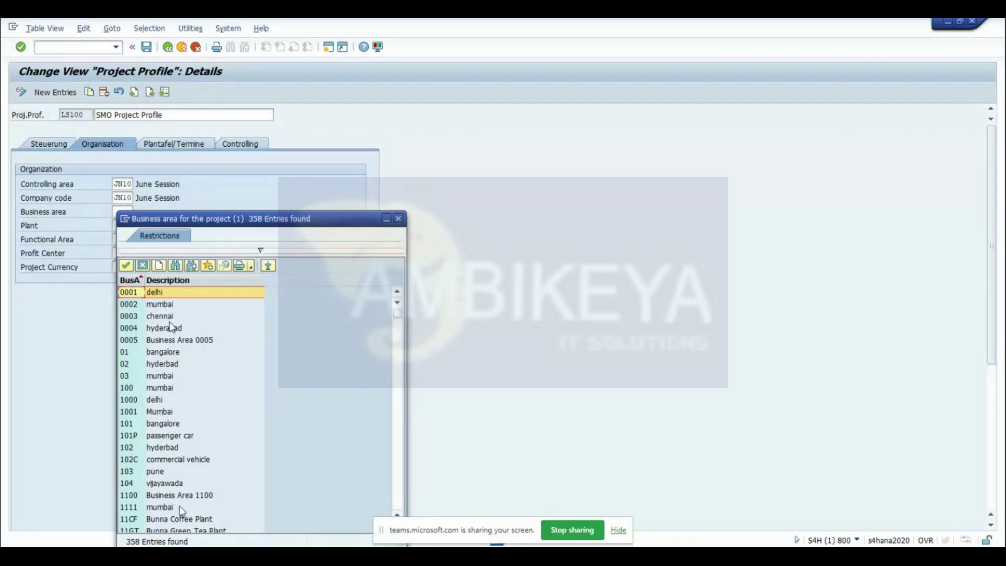
left_click(163, 342)
double_click(164, 345)
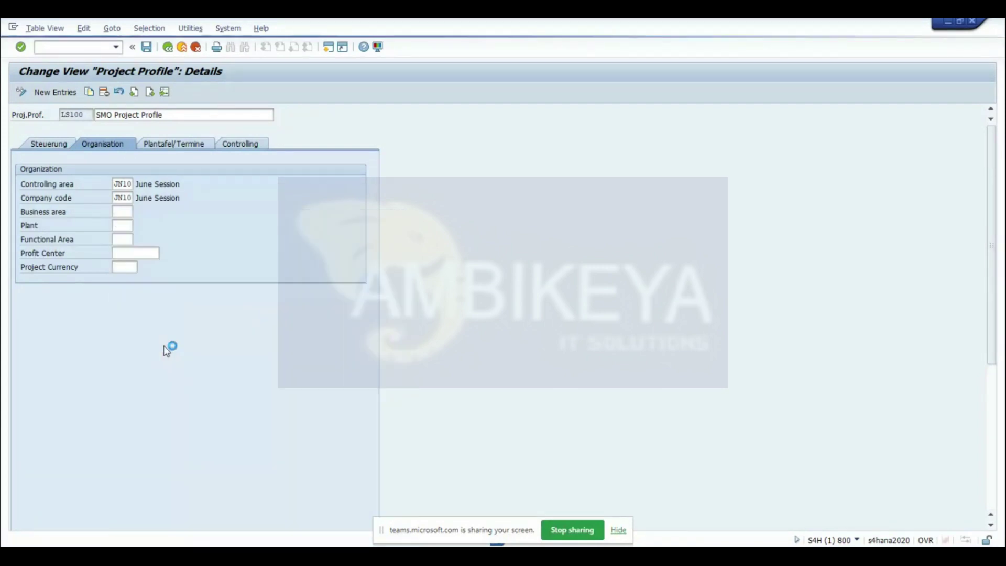
key("Return")
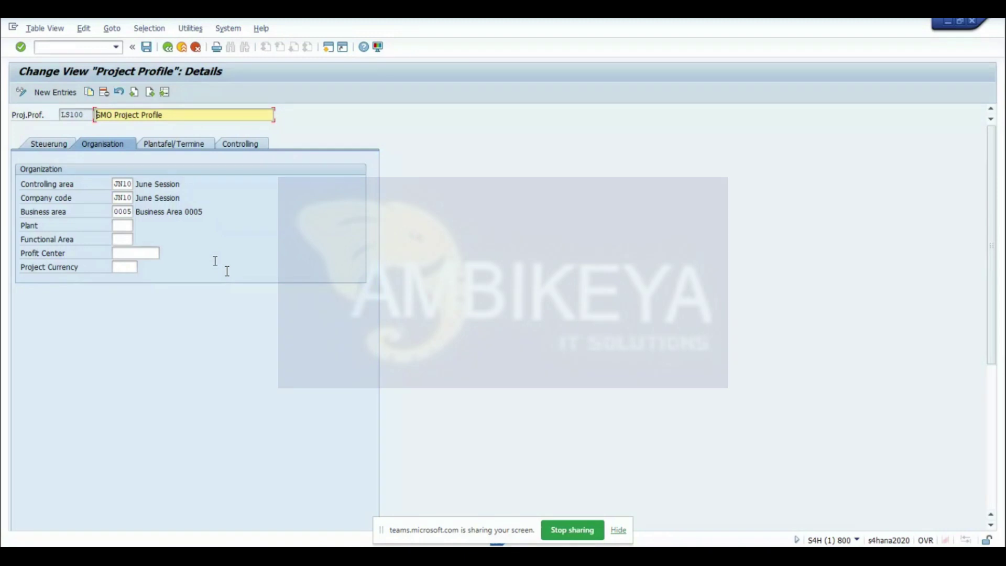
left_click(120, 199)
left_click(121, 224)
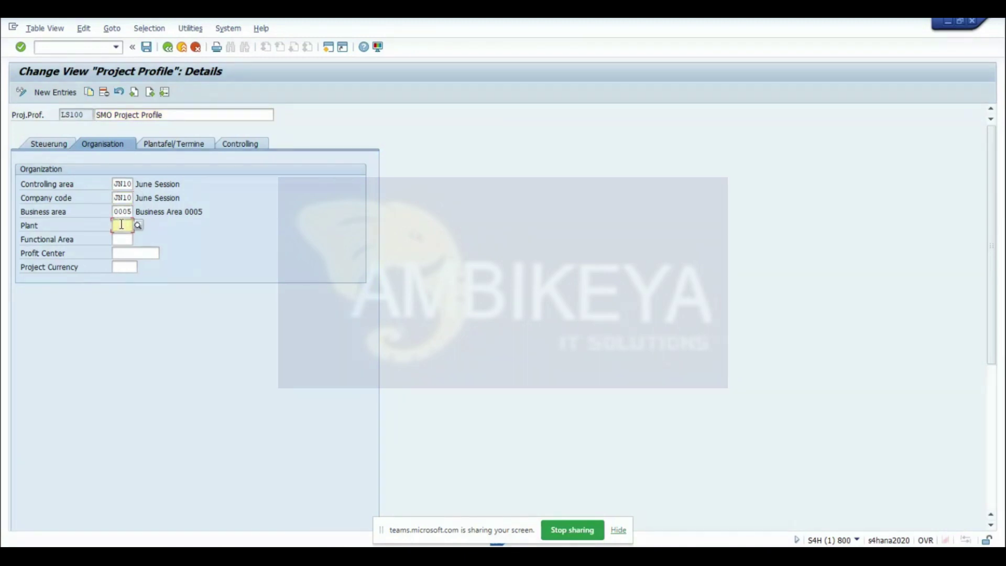
left_click(126, 198)
left_click(125, 225)
Look up the available WBS scheduling profiles in the scheduling data and decline editing the entries.
left_click(180, 144)
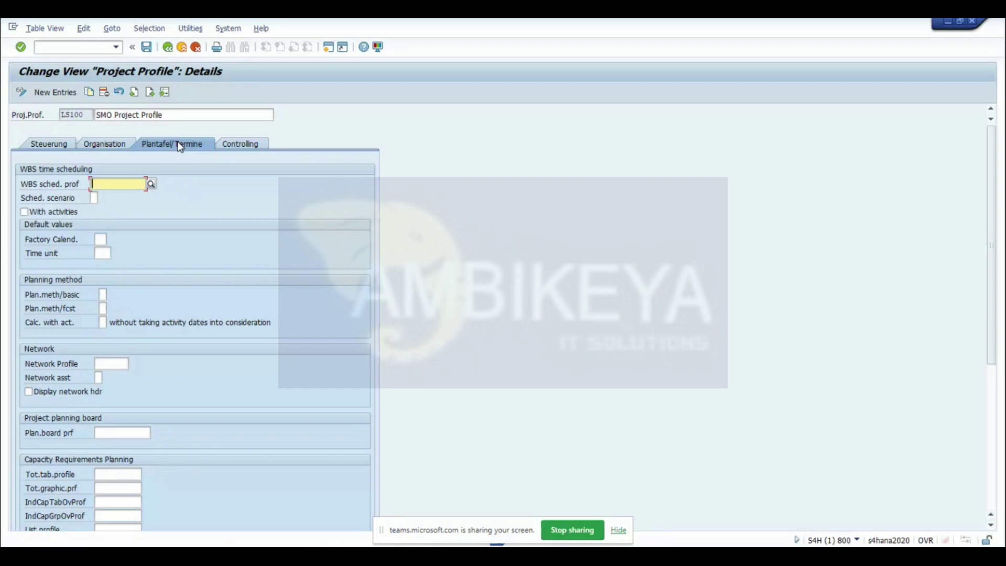
left_click(150, 184)
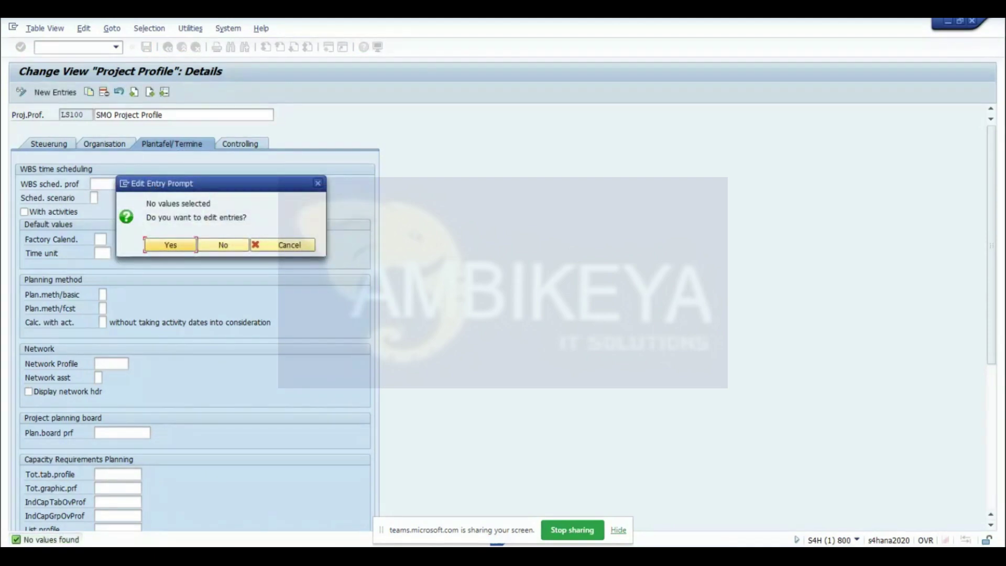
left_click(220, 247)
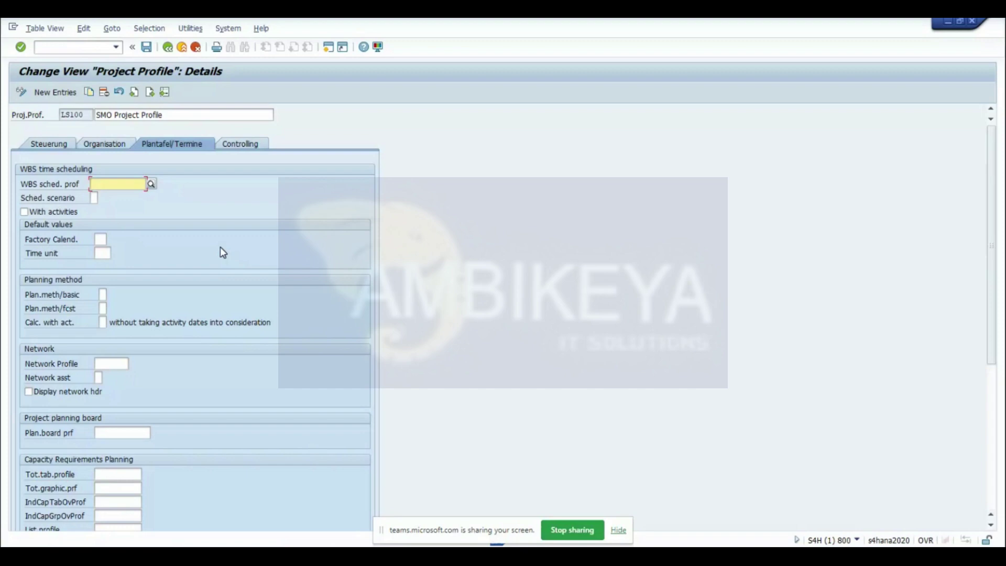
Choose the India factory calendar (IN) as the default factory calendar for WBS time scheduling.
left_click(101, 239)
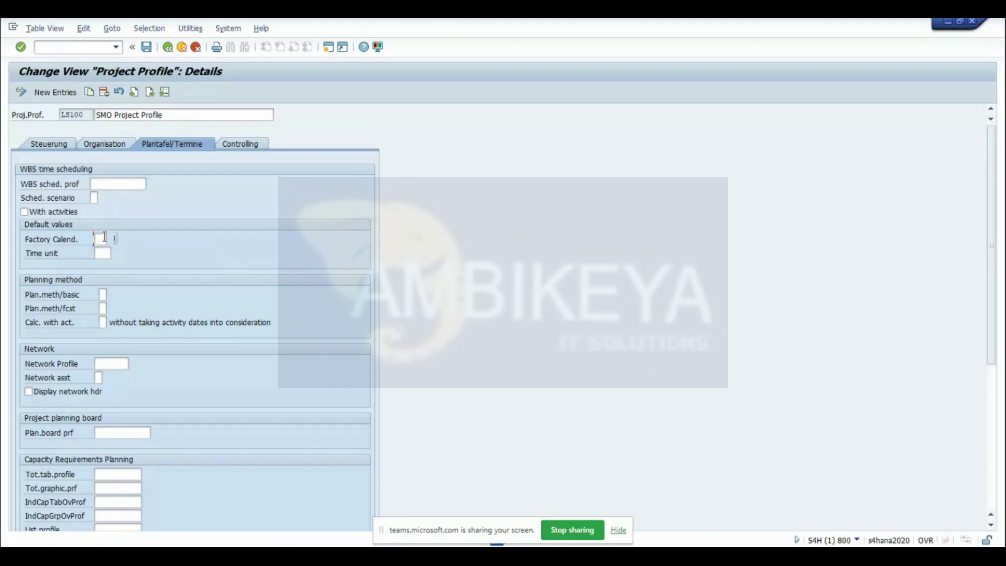
left_click(112, 239)
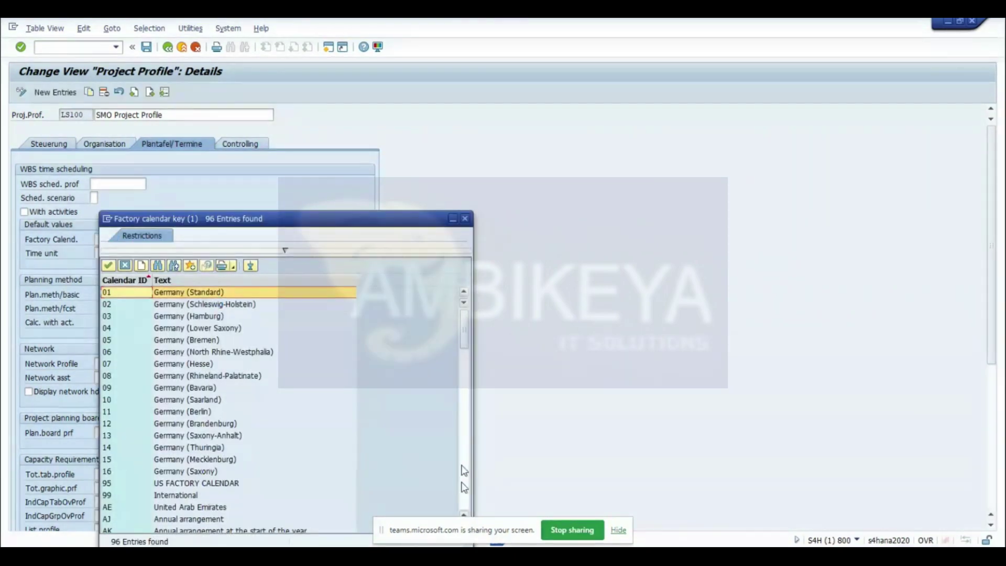
left_click(464, 487)
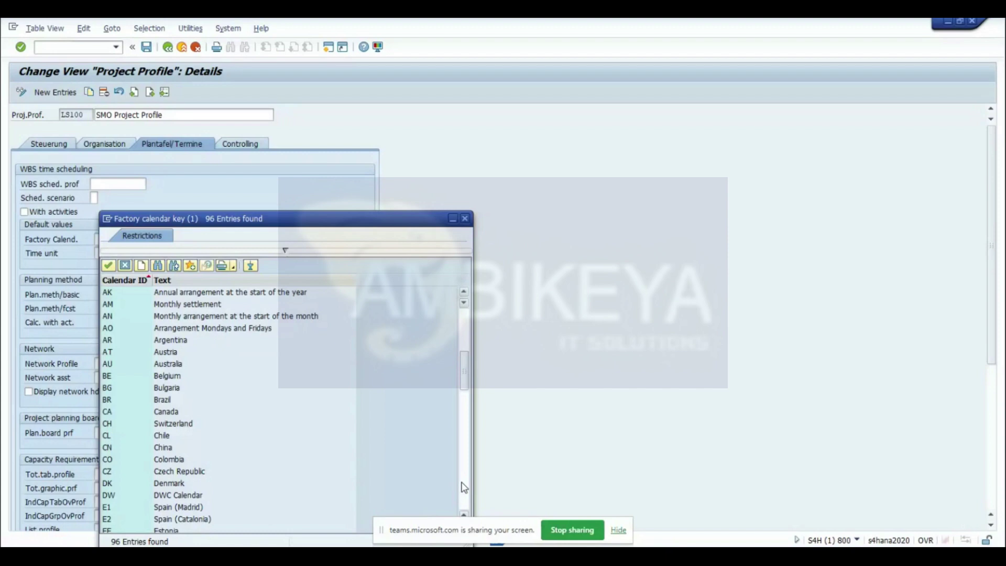
left_click(465, 318)
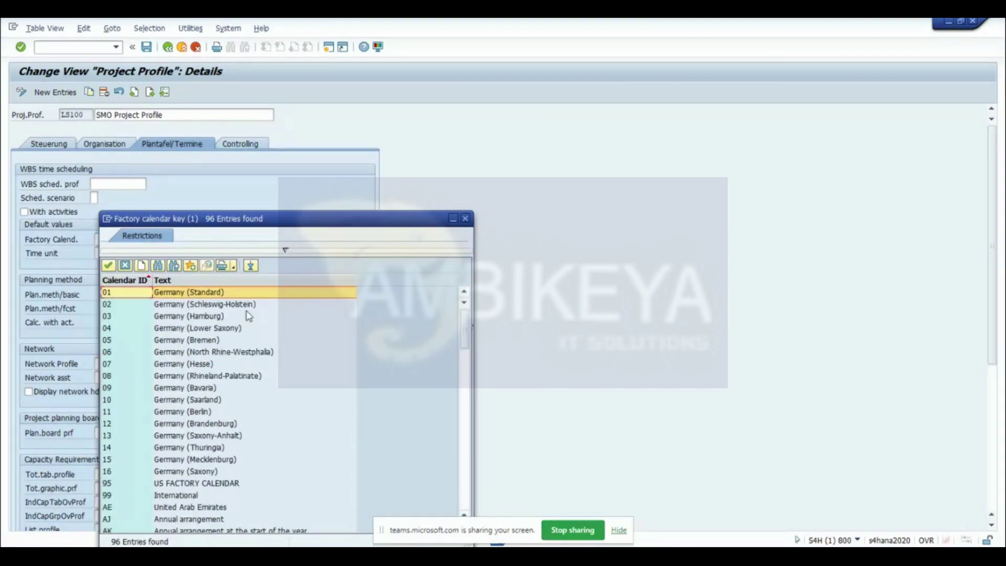
left_click(466, 489)
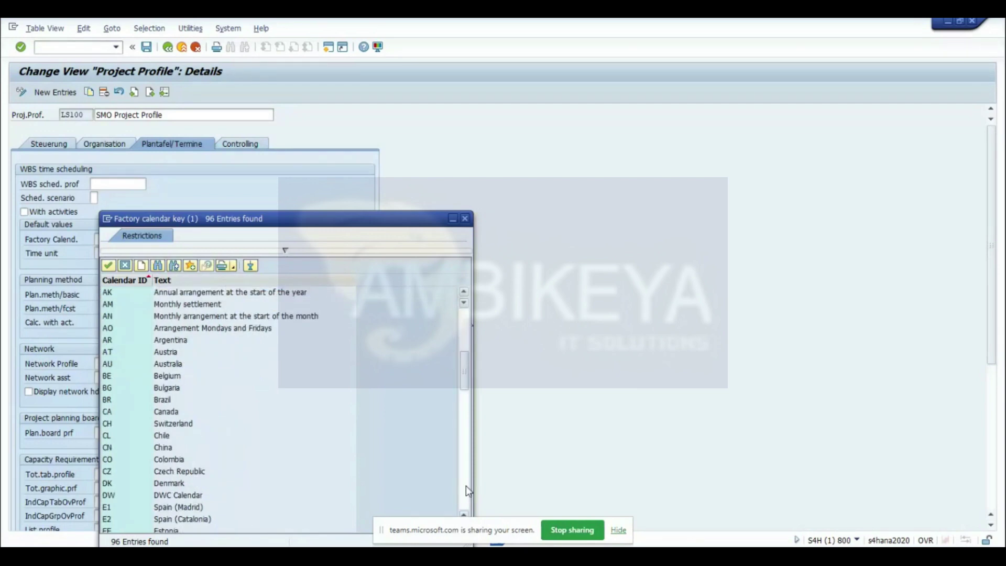
left_click(466, 487)
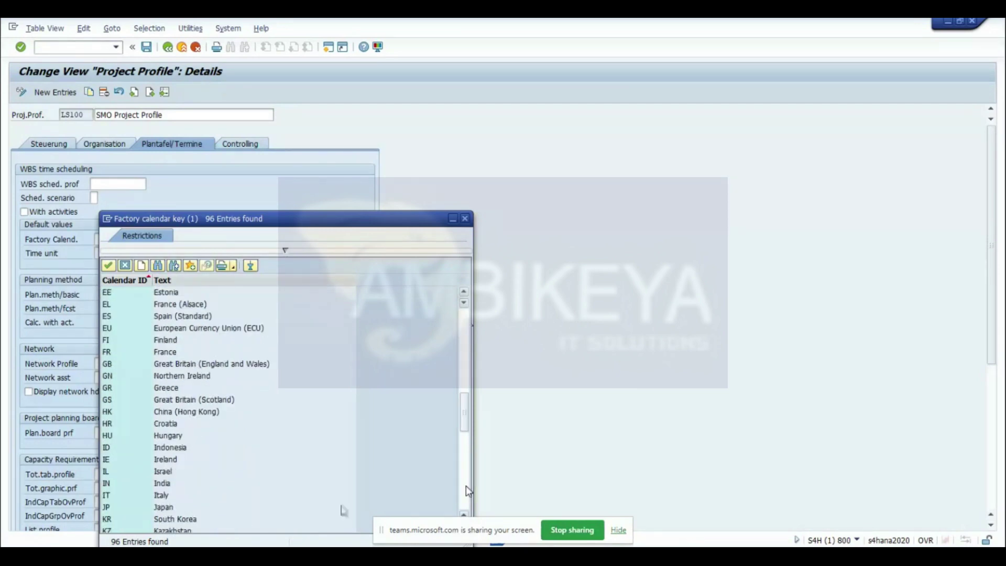
double_click(106, 485)
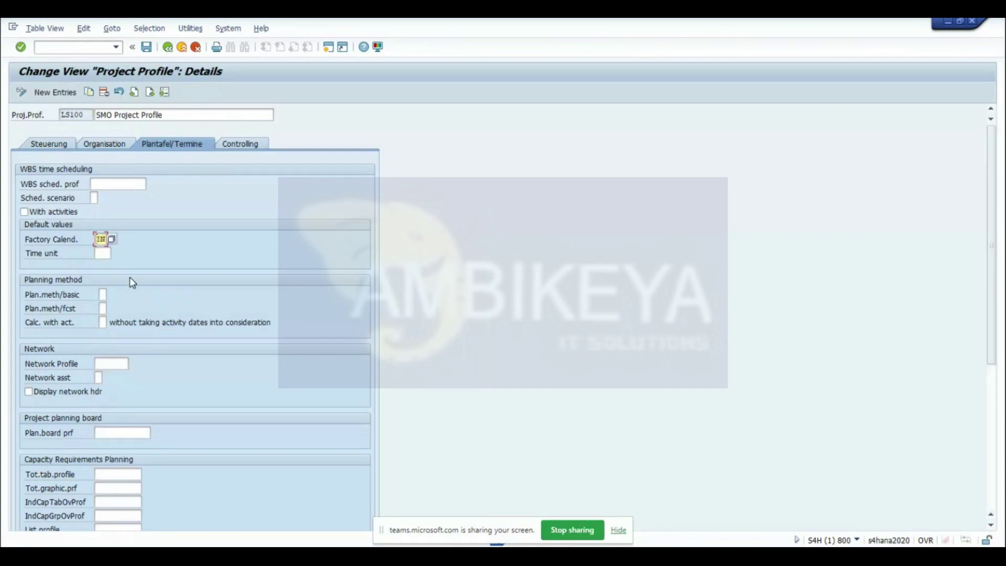
Set the default time unit for WBS time scheduling to DAY.
left_click(108, 256)
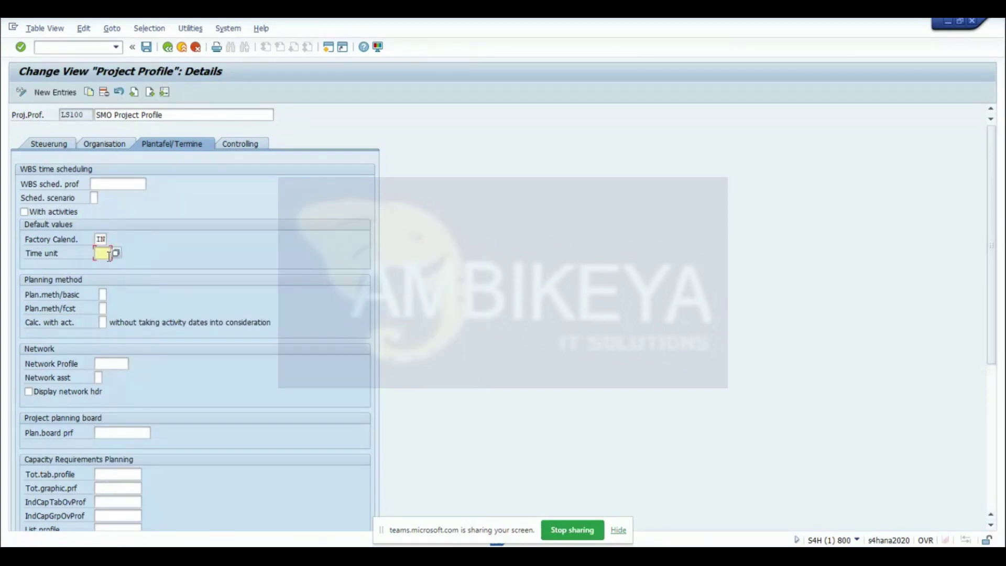
left_click(116, 255)
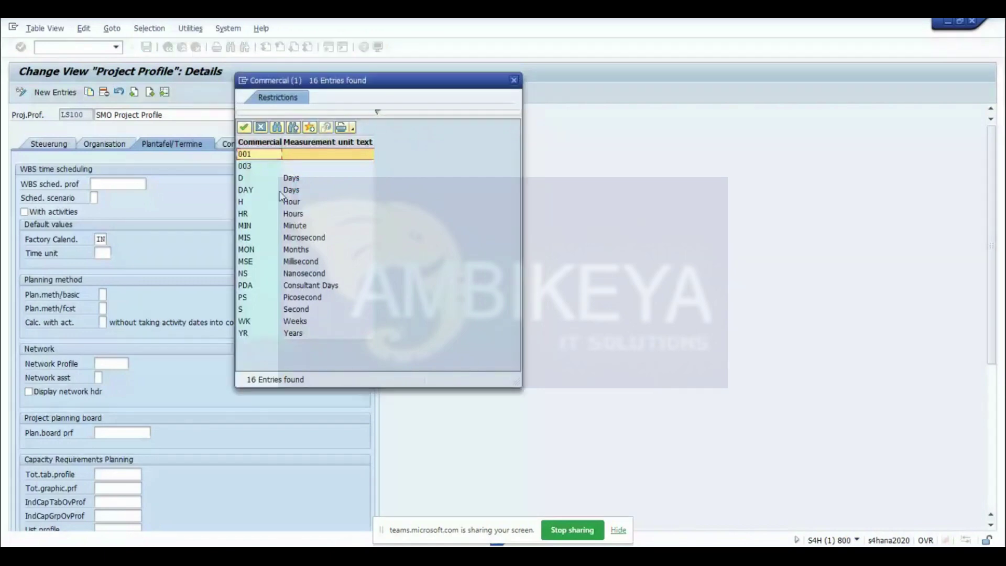
double_click(281, 192)
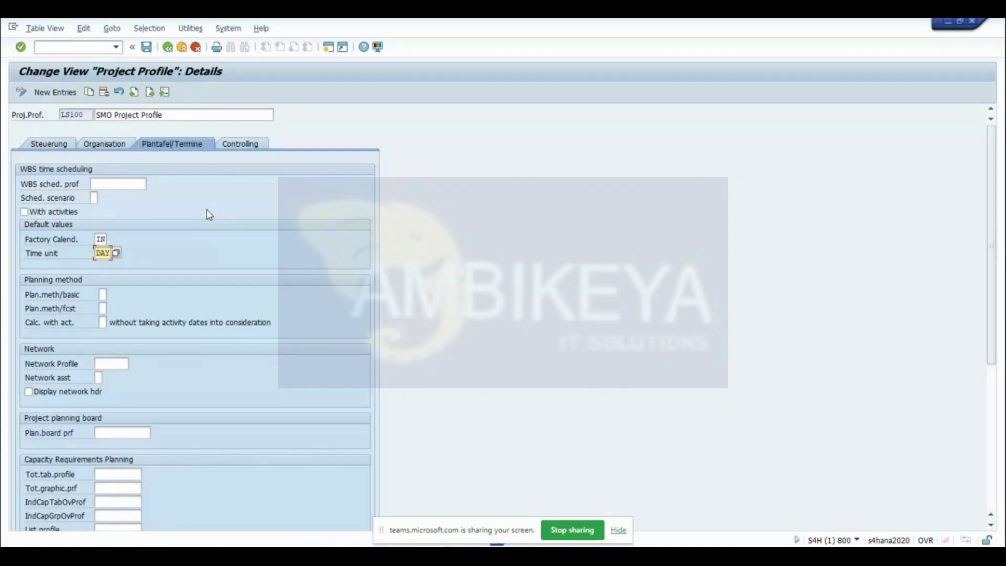
Set the object class to INVST (Investment) in the profile's controlling data and save the project profile.
left_click(992, 493)
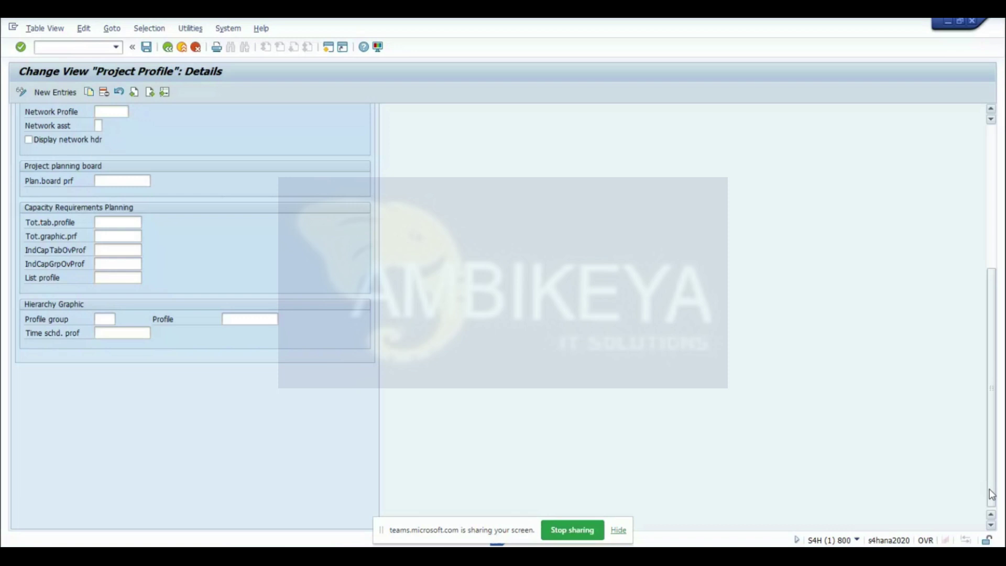
left_click(995, 133)
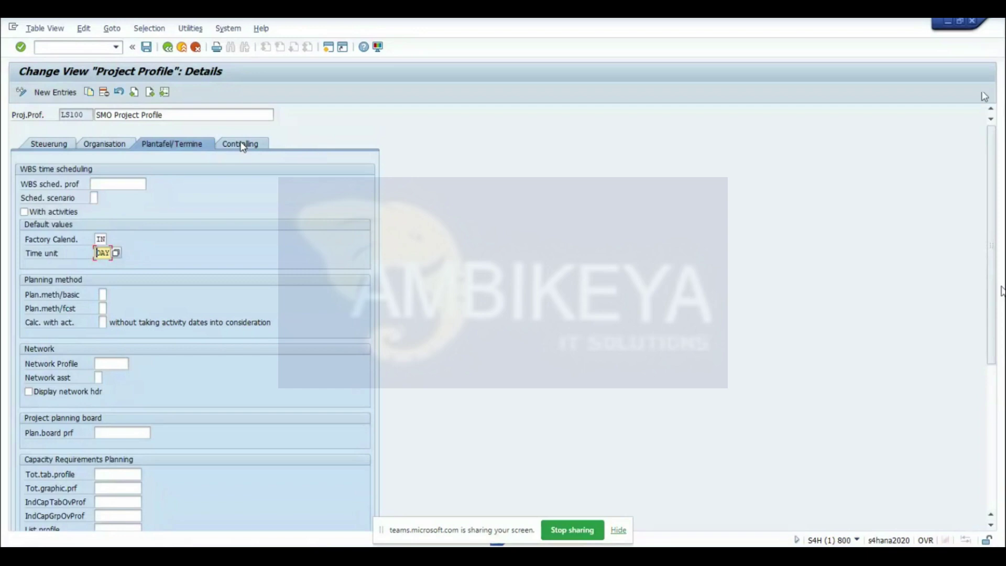
left_click(241, 144)
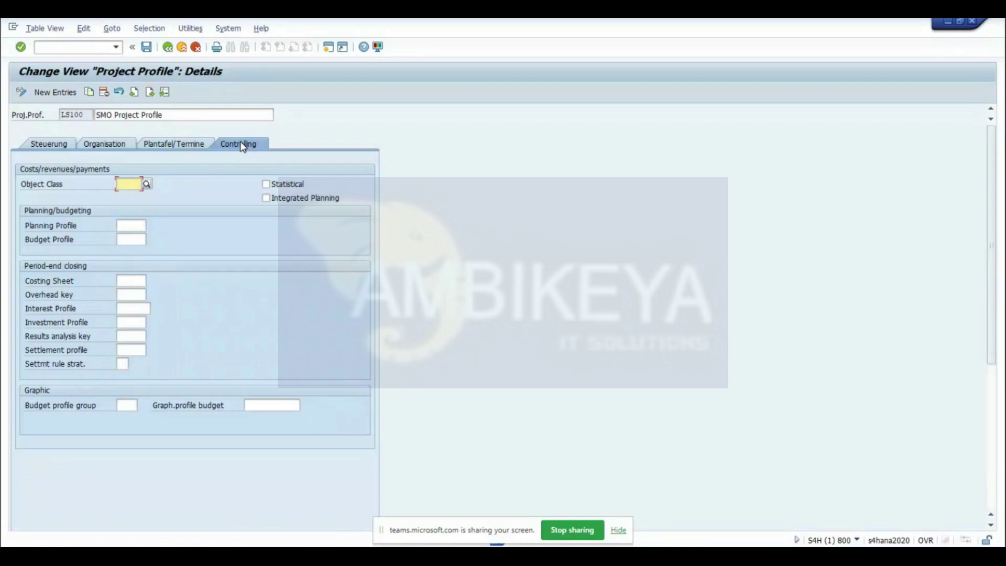
left_click(147, 184)
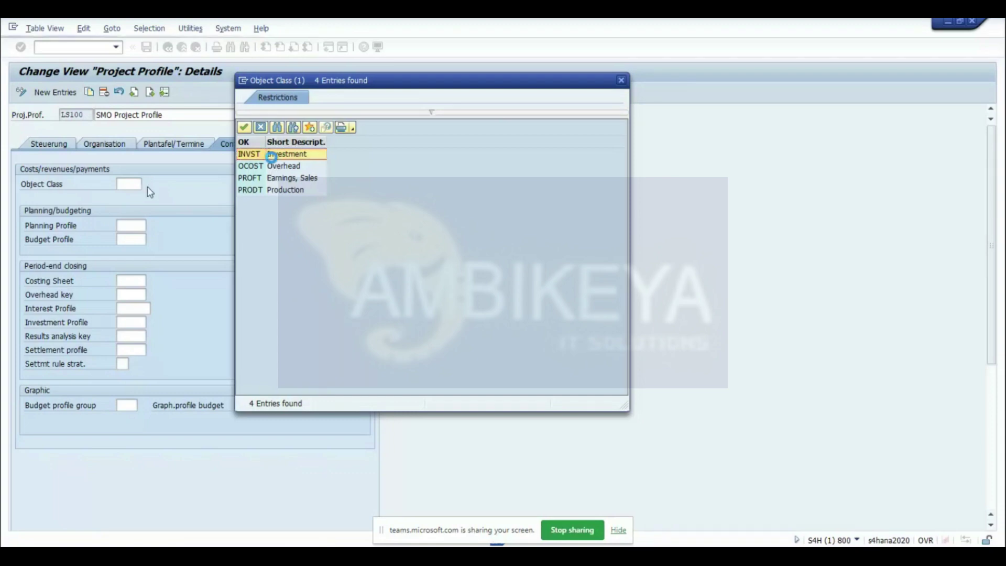
double_click(271, 157)
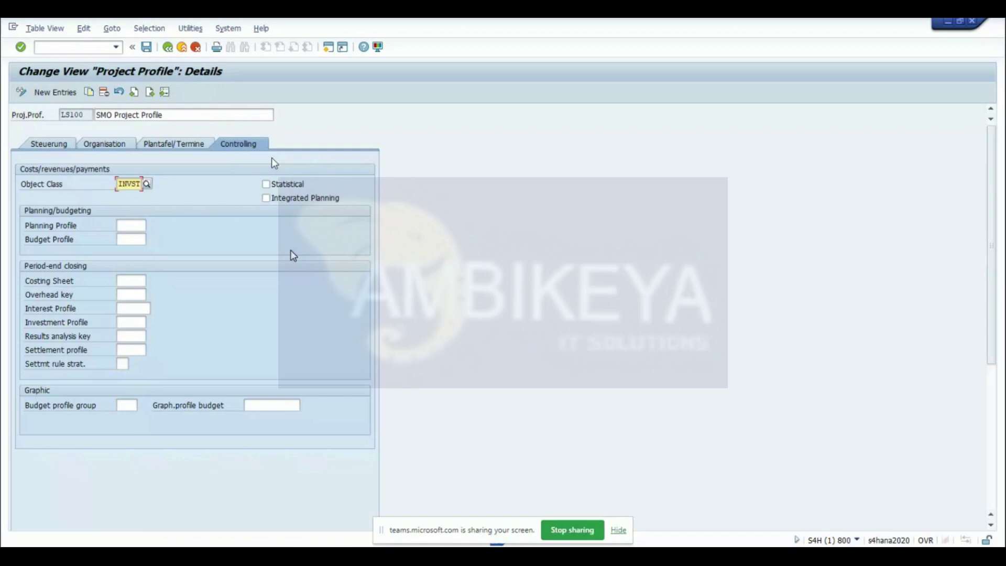
left_click(148, 48)
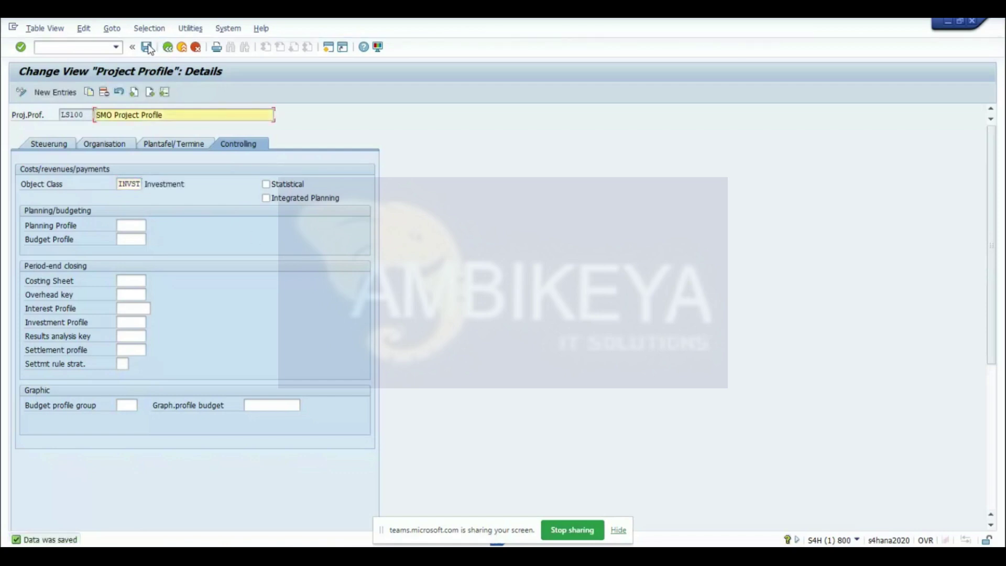
Leave the project profile and open the Project Builder with transaction CJ20N.
left_click(81, 47)
type("/")
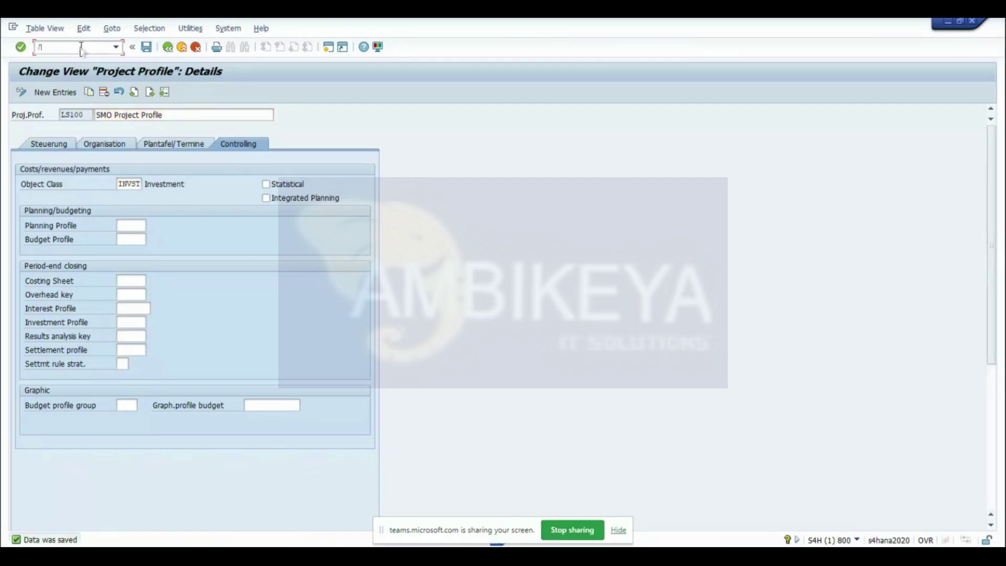
type("nd20n")
key("Return")
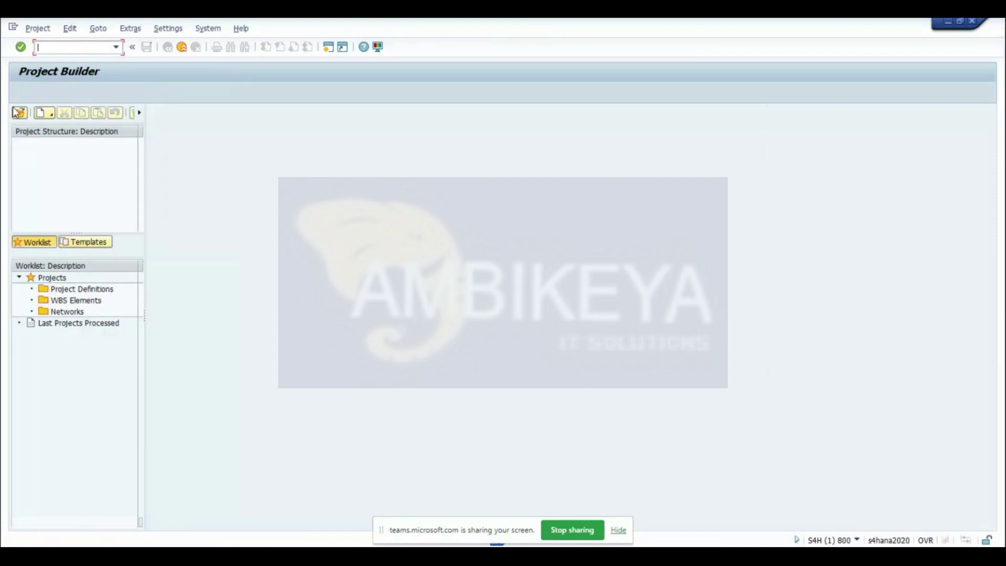
Start a new project, assign project profile LS100 SMO Project Profile, and dismiss the search for an open project number.
left_click(57, 113)
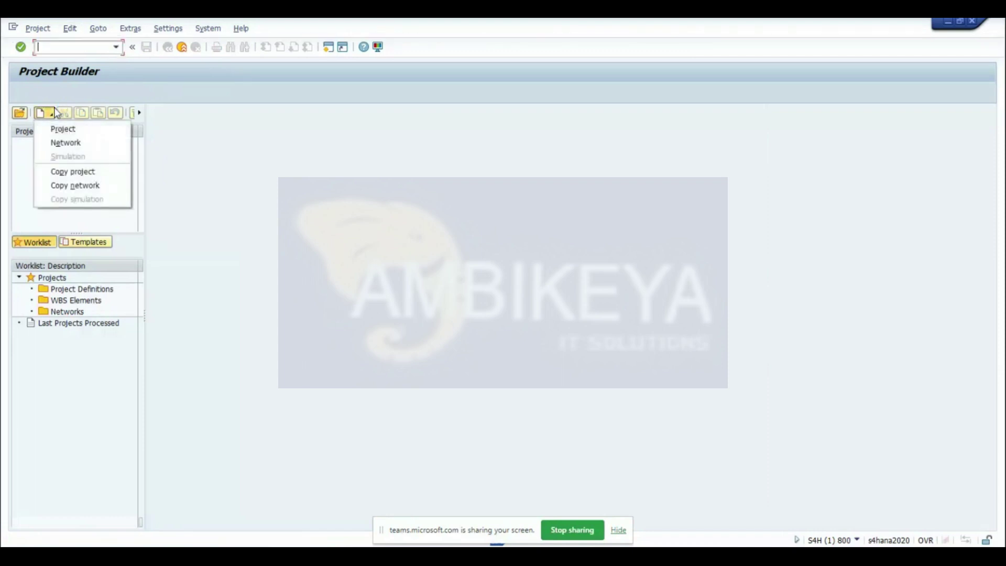
left_click(62, 129)
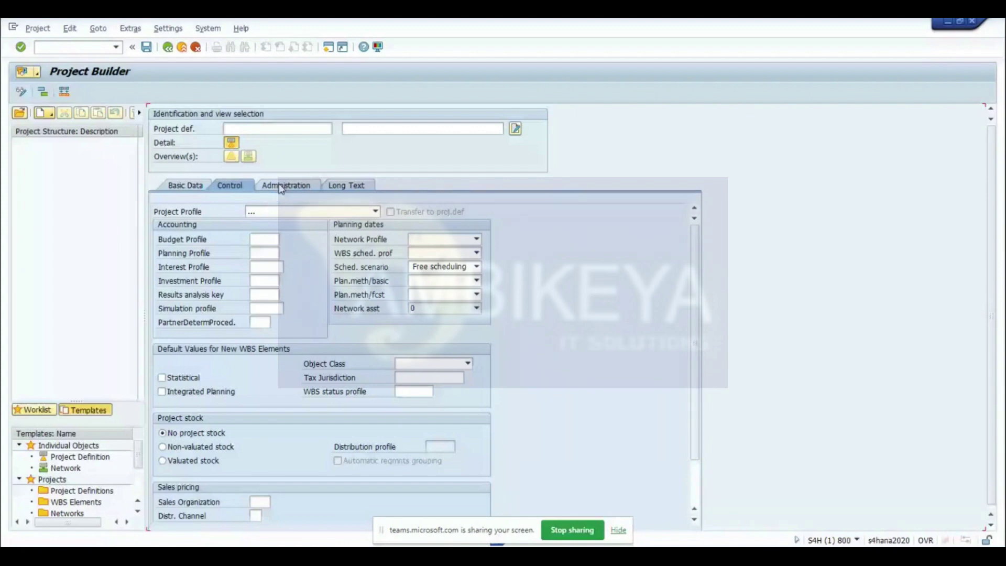
left_click(266, 125)
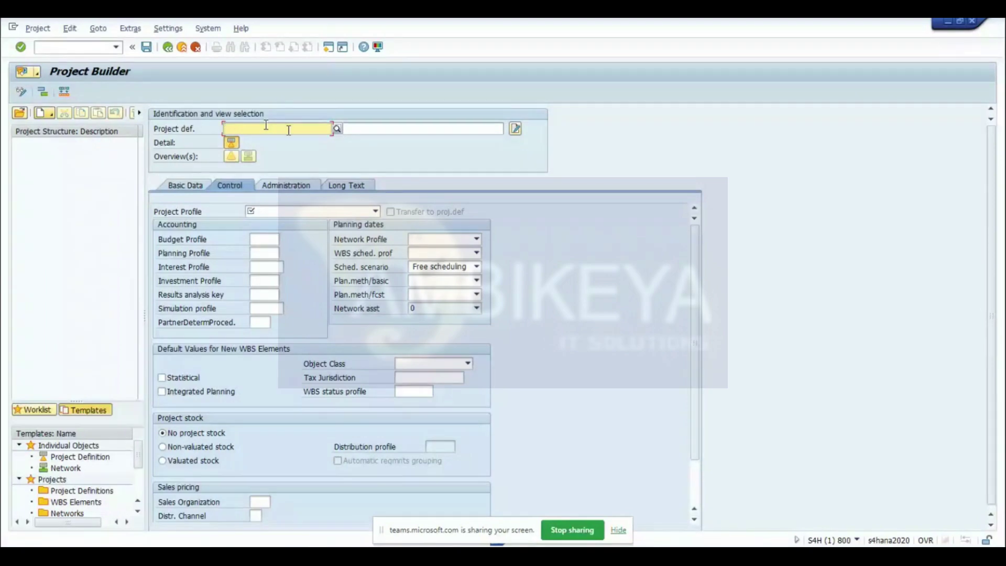
left_click(318, 214)
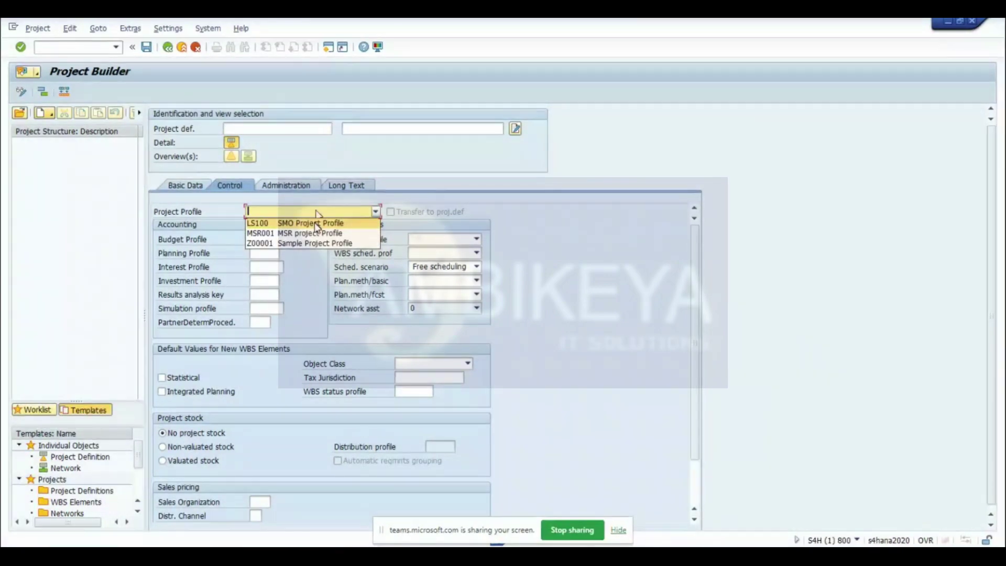
left_click(315, 224)
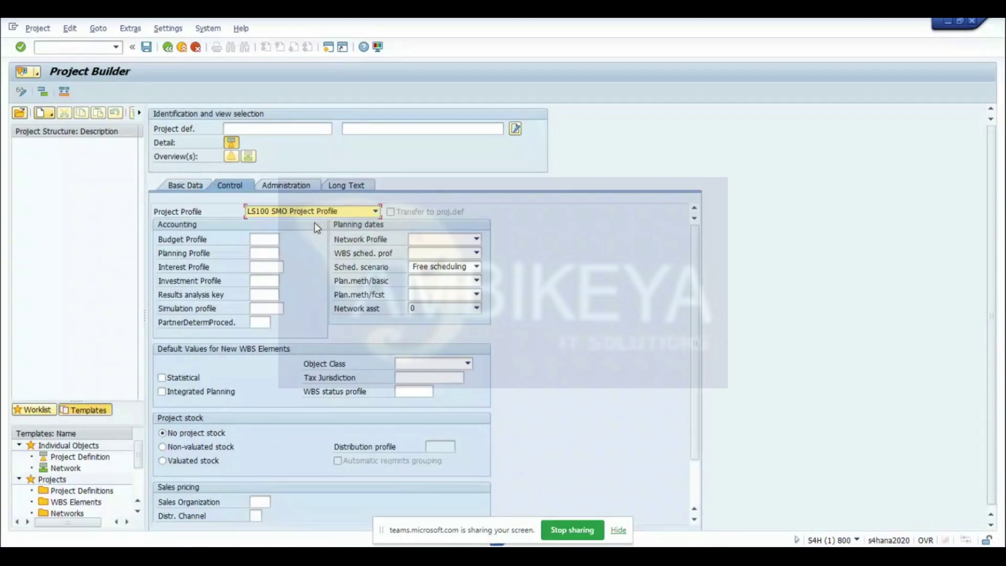
key("Return")
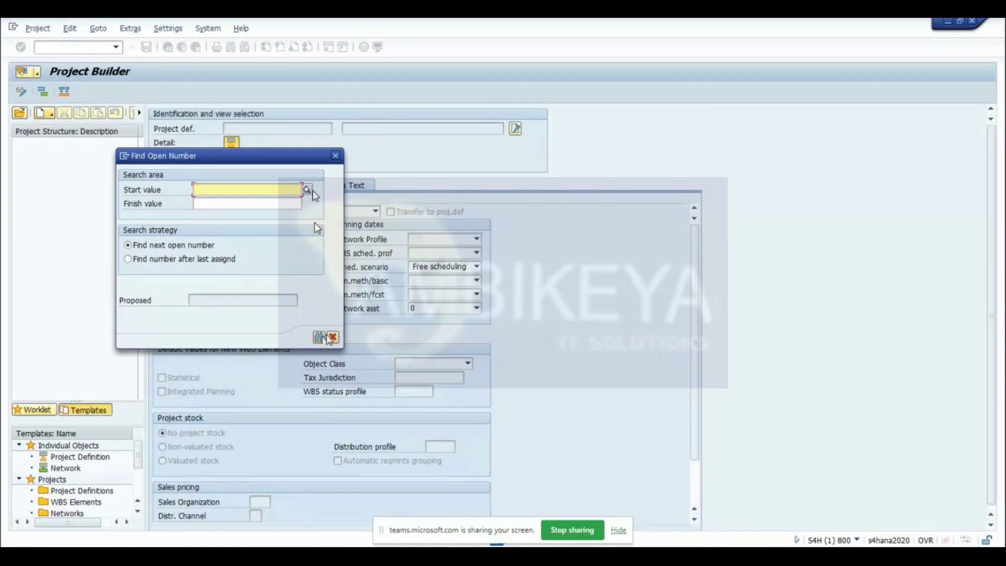
left_click(333, 337)
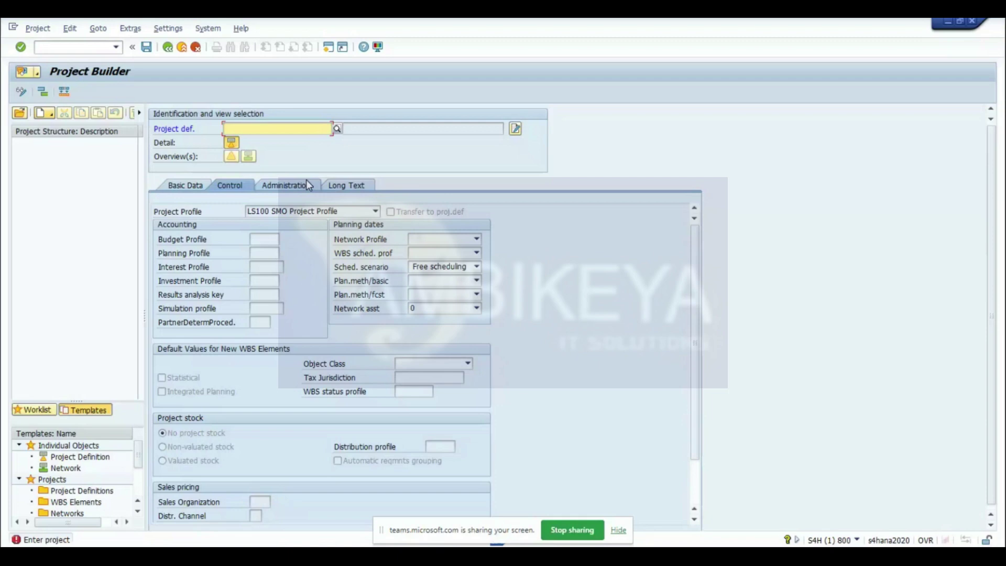
Try to create project definition LS0/SM.100 without choosing a WBS scheduling profile.
left_click(260, 127)
type("ls0")
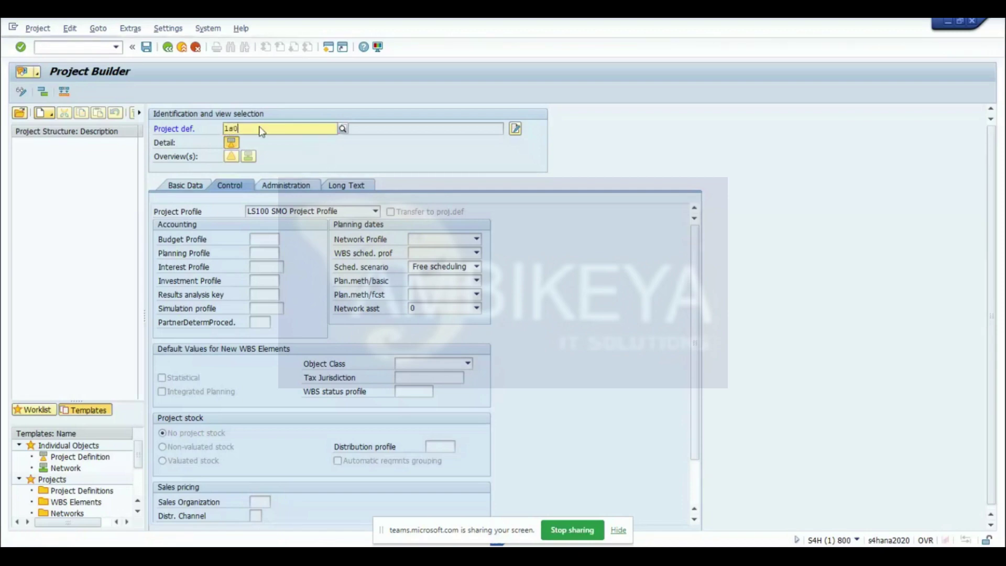
type("/")
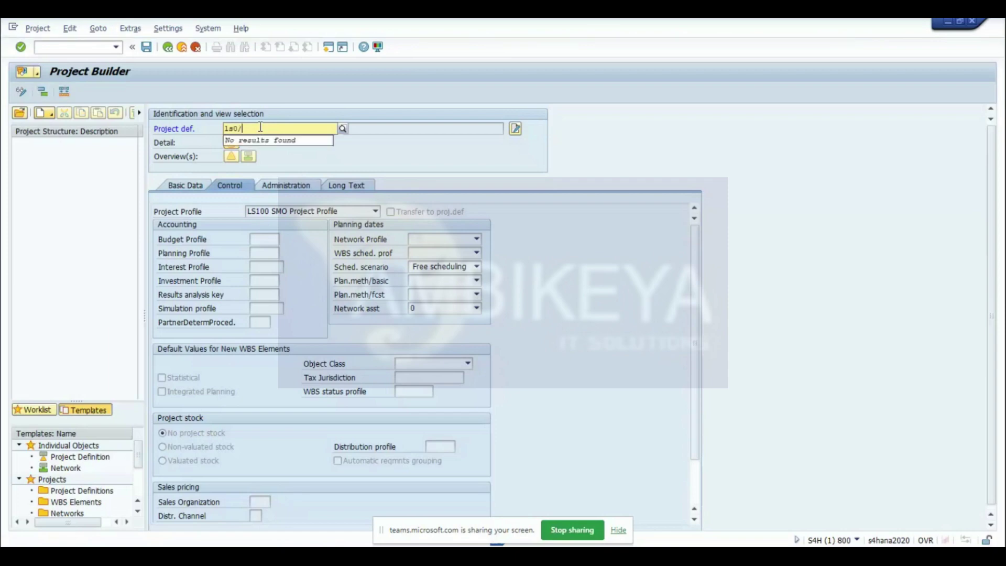
type("sm.100")
key("Return")
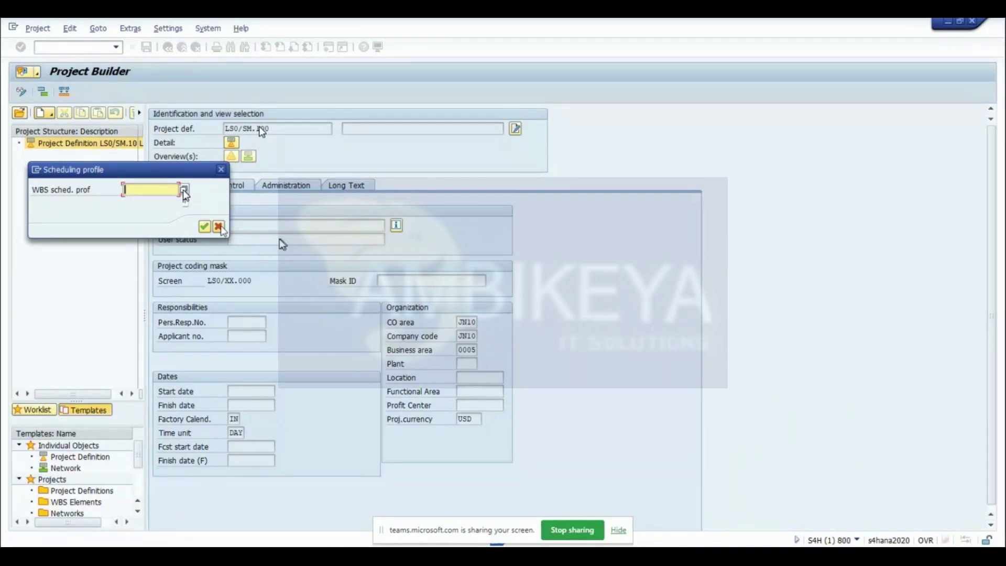
left_click(220, 228)
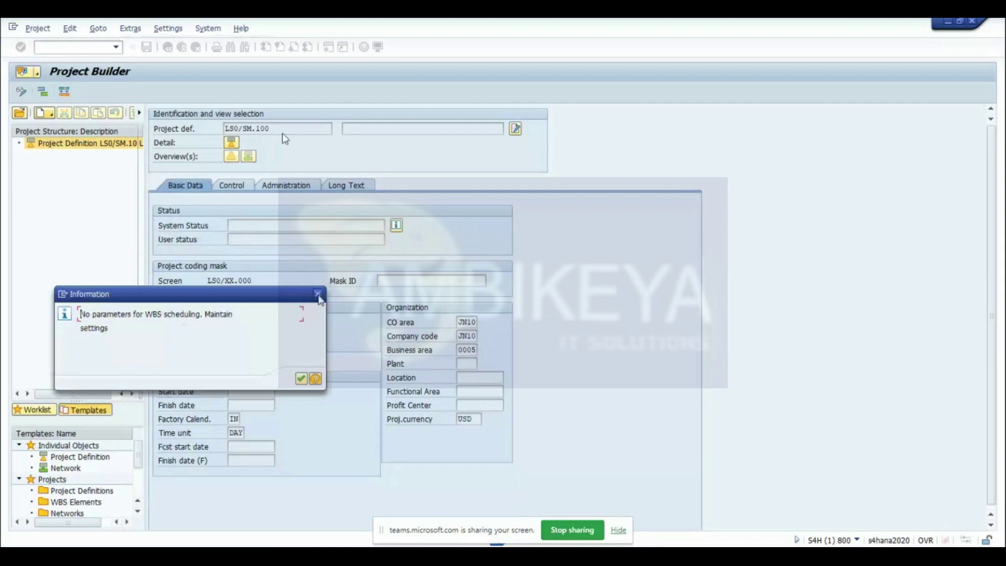
key("Return")
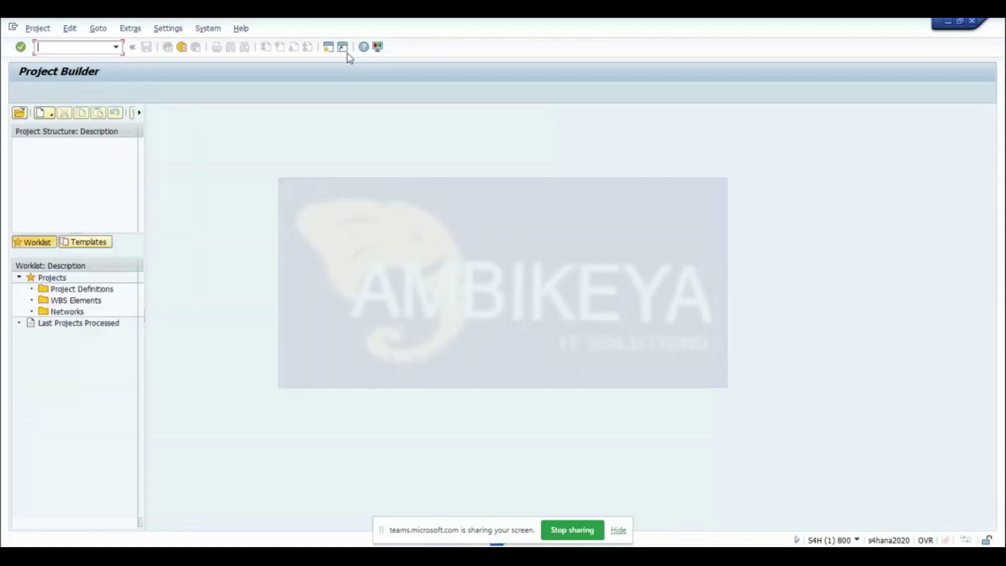
Leave the Project Builder and open the configuration of control parameters for WBS scheduling.
type("/n")
type("optt")
key("Return")
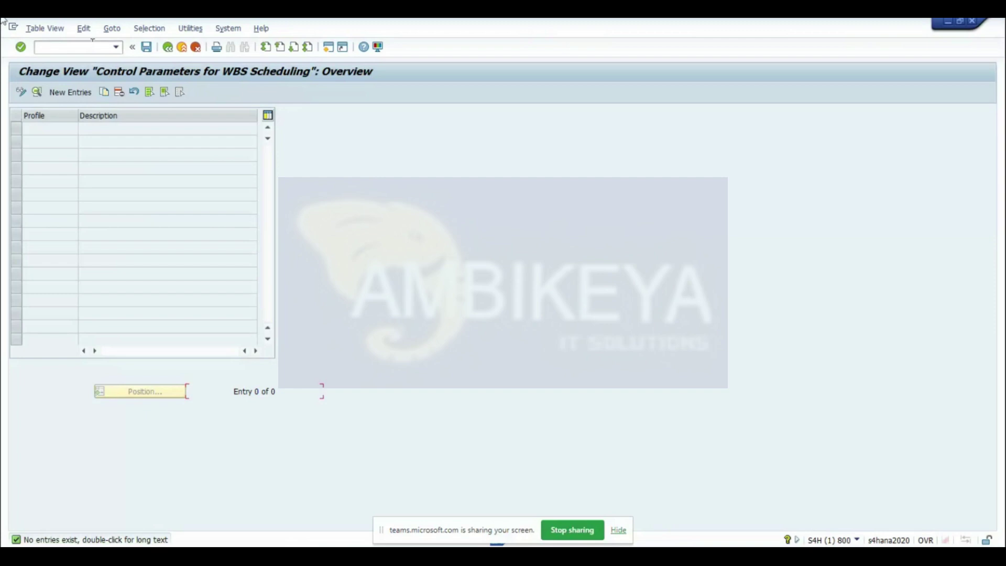
Add a new WBS scheduling profile LS100 with the description "SMO WBS Scheduling Profile".
left_click(78, 96)
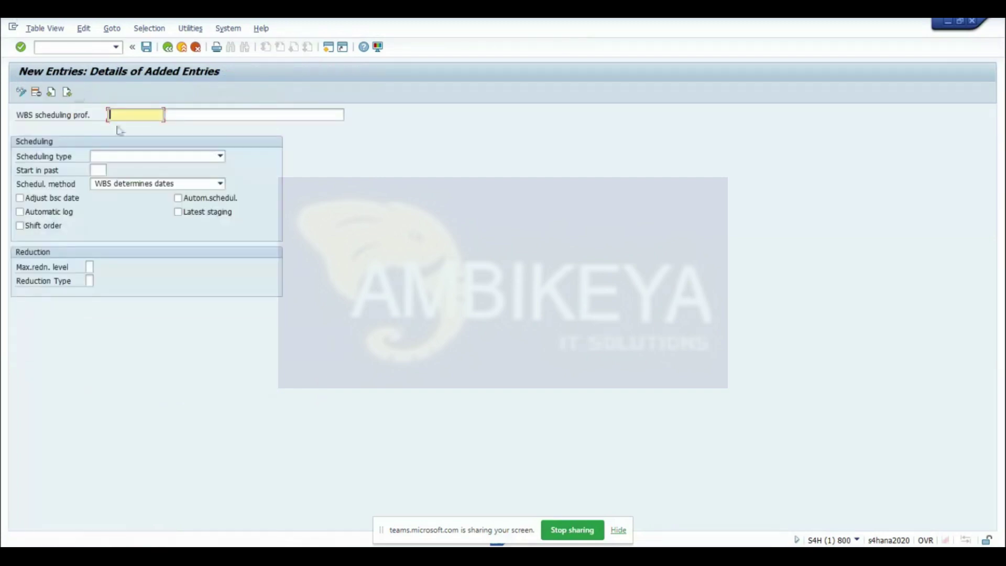
type("LS1 W")
type("00")
left_click(187, 109)
type("SM")
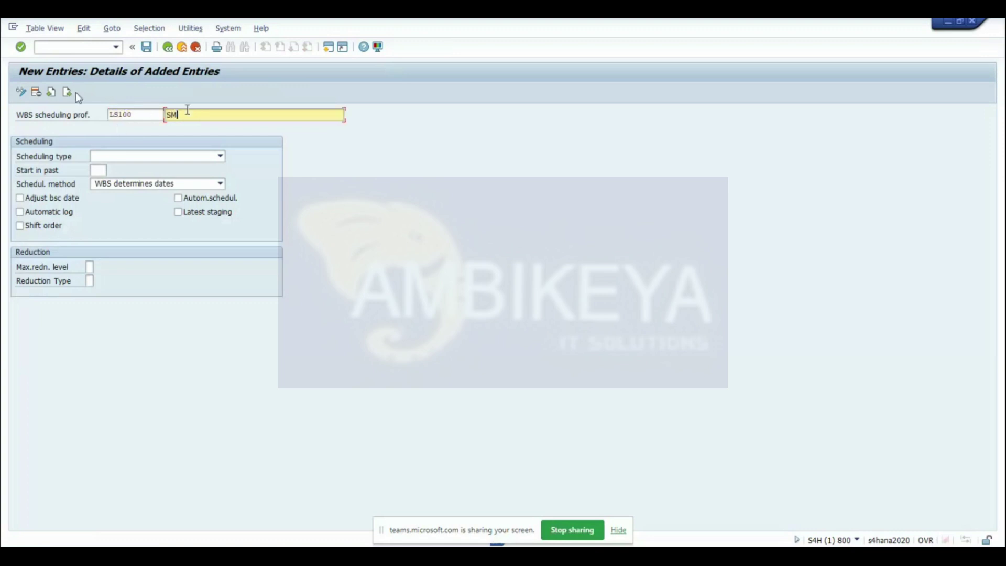
type("O WBS Scheduling Profile")
Set the WBS scheduling profile's scheduling type to 2 Backwards and begin editing the start-in-past value.
left_click(168, 158)
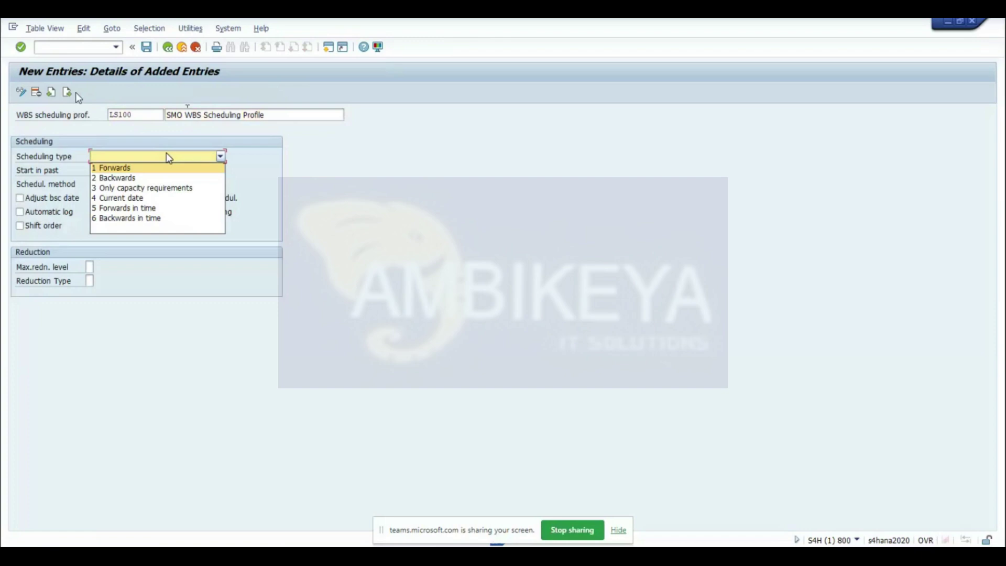
left_click(131, 178)
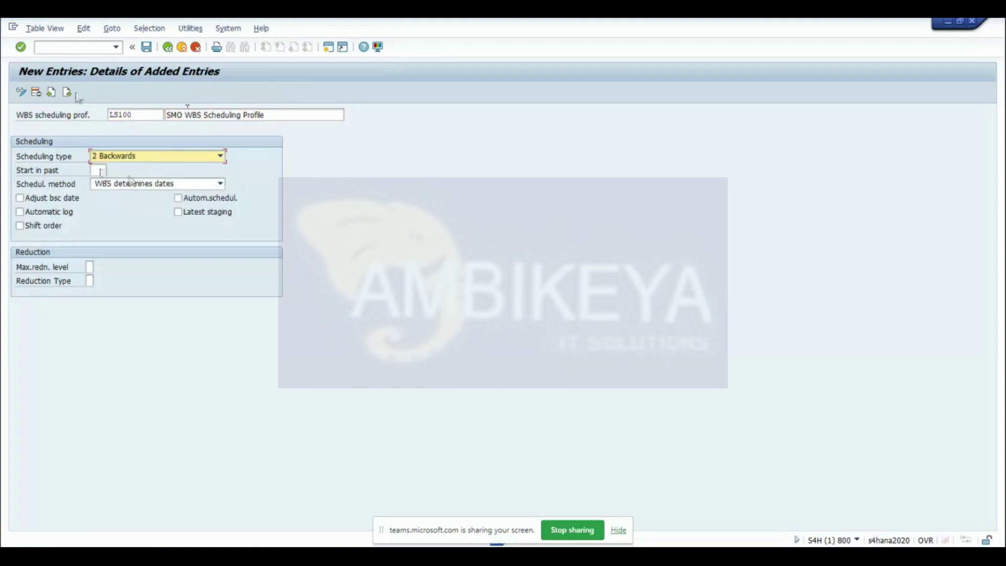
left_click(99, 172)
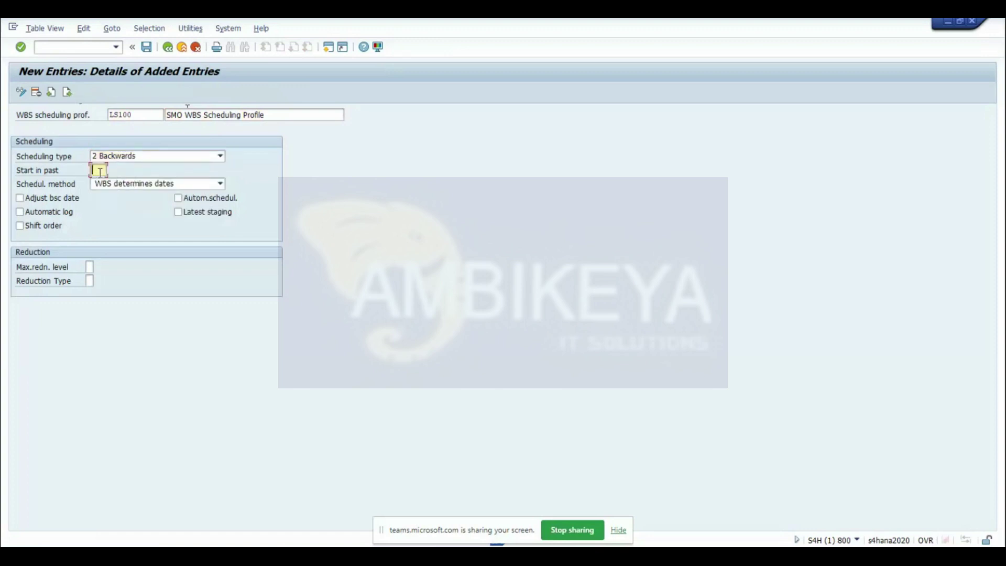